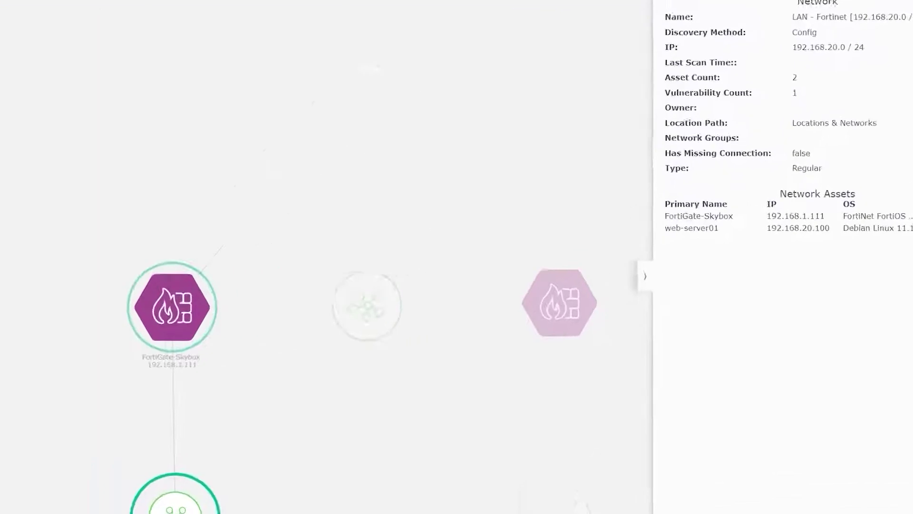
Inspect web-server01 and web-server02 in the two LAN asset lists, then close the network details.
{"action": "triple_click", "coordinate": [699, 233]}
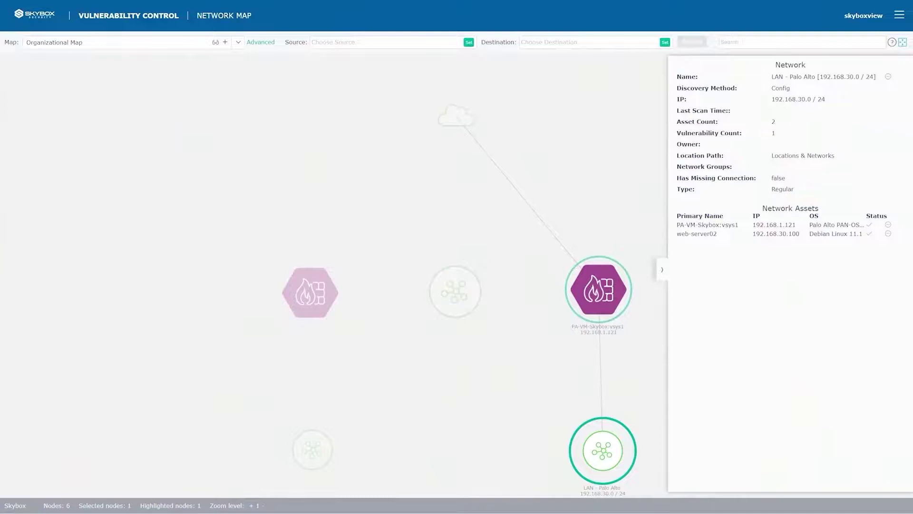
{"action": "triple_click", "coordinate": [697, 233]}
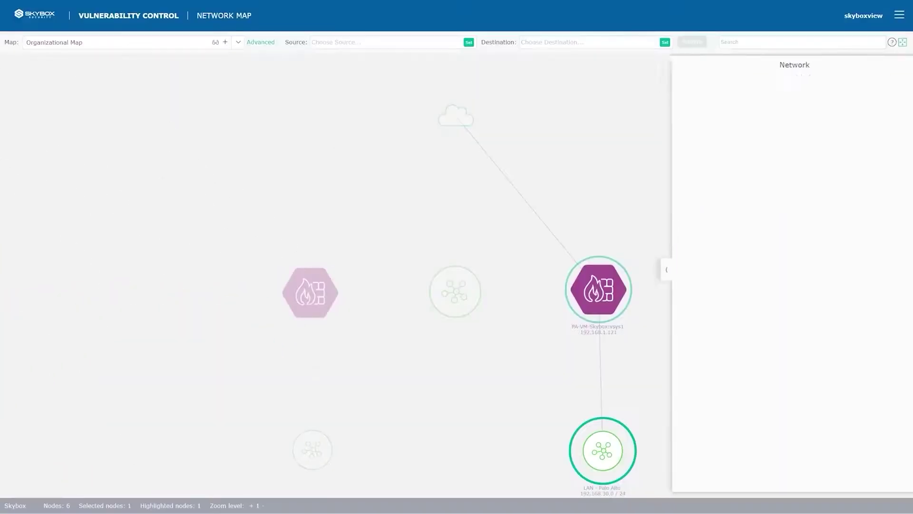
{"action": "left_click", "coordinate": [664, 269]}
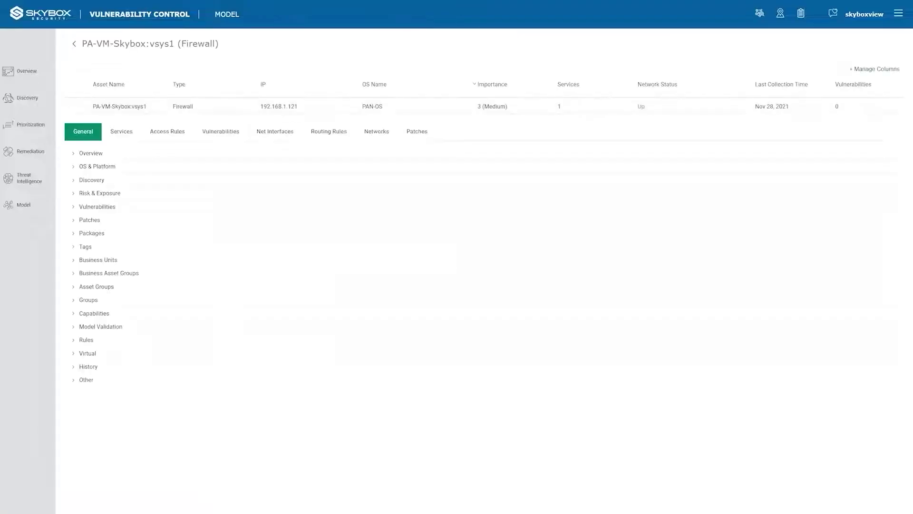
Review the firewall's Net Interfaces, Routing Rules and Access Rules, then open web-server01 from Model Assets.
{"action": "left_click", "coordinate": [275, 131]}
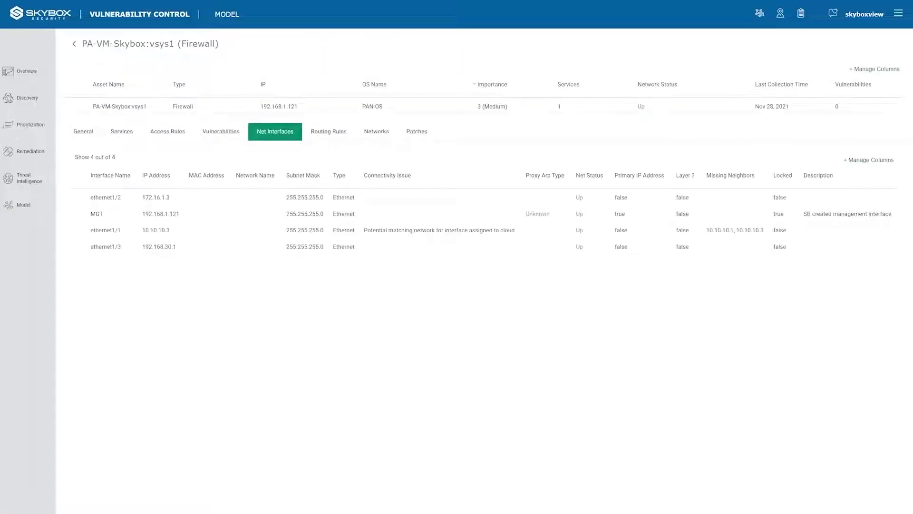
{"action": "left_click", "coordinate": [328, 132]}
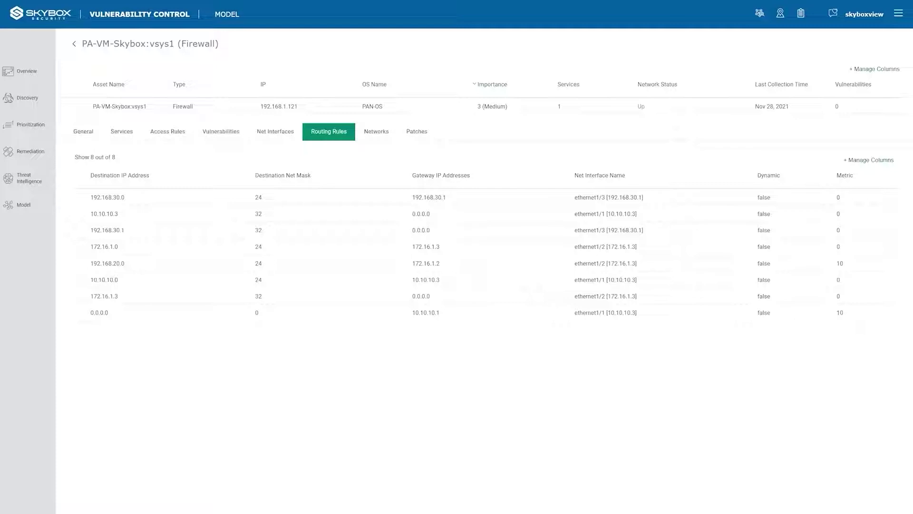
{"action": "left_click", "coordinate": [168, 131]}
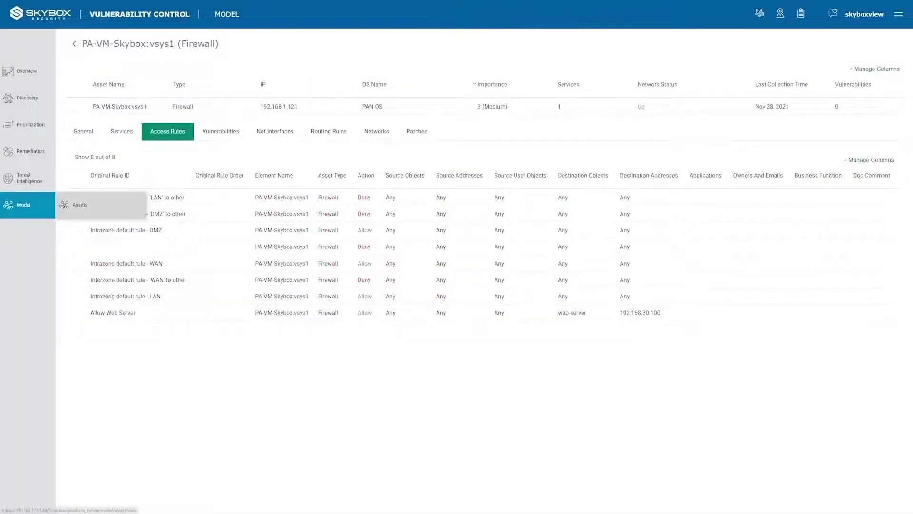
{"action": "left_click", "coordinate": [79, 204]}
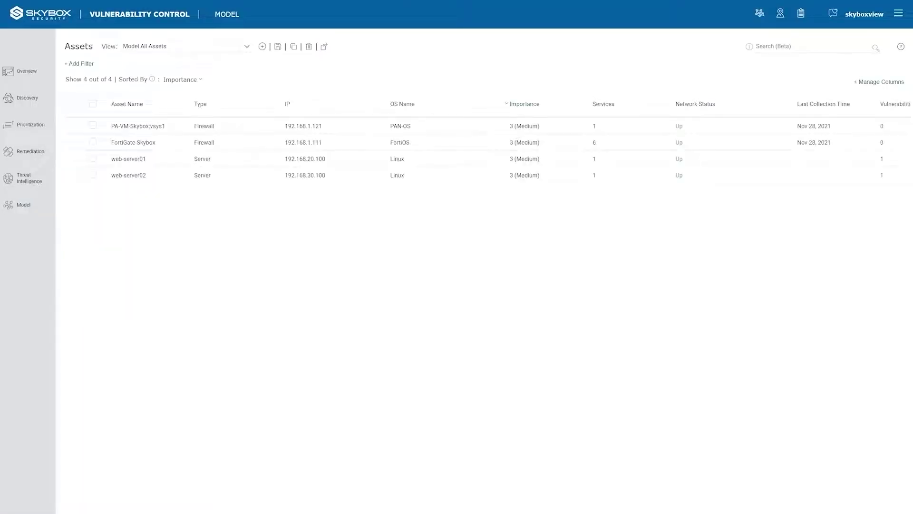
{"action": "left_click", "coordinate": [129, 159]}
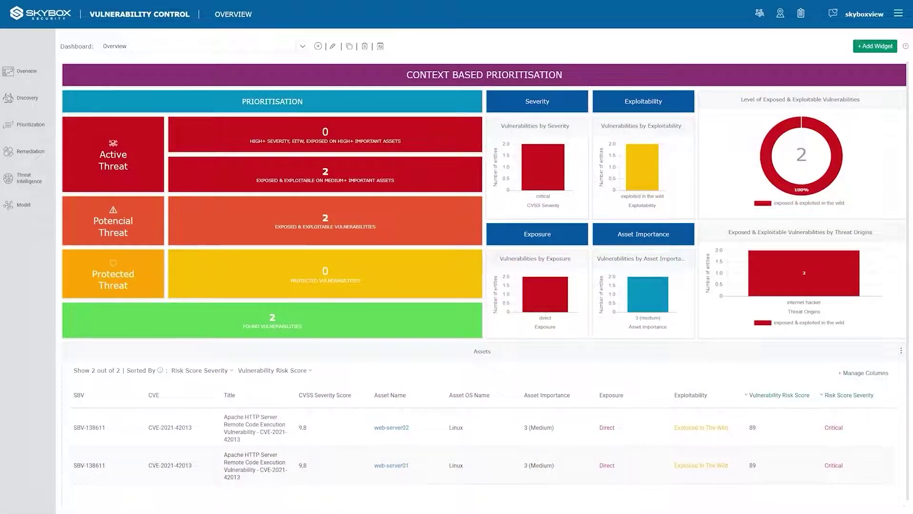
Check both rows' Direct exposure, then open the Exposed & Exploitable vulnerabilities list.
{"action": "double_click", "coordinate": [607, 427]}
{"action": "double_click", "coordinate": [607, 465]}
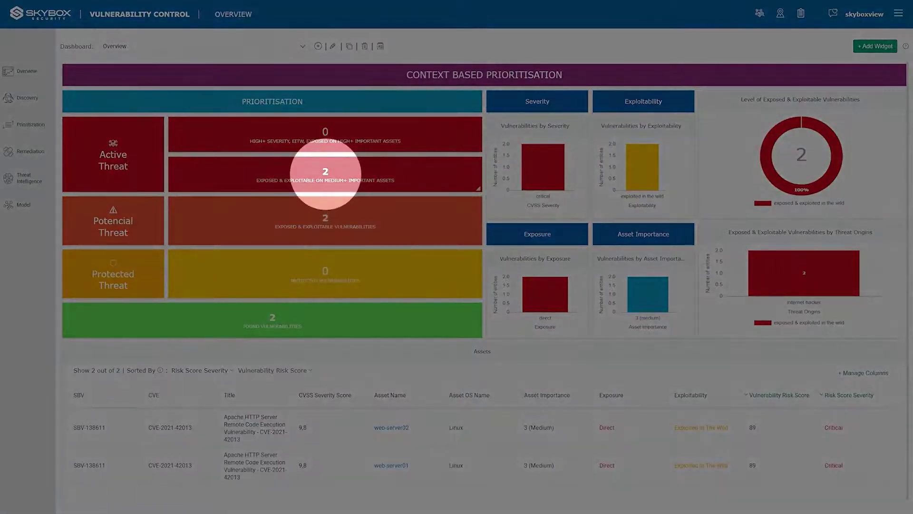
{"action": "left_click", "coordinate": [326, 173]}
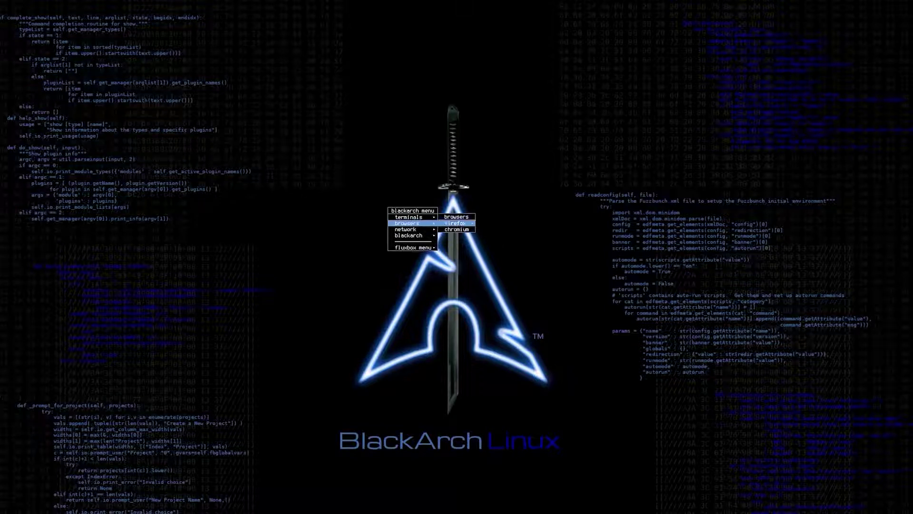
Launch Firefox and load web-server01's page at 192.168.20.100.
{"action": "left_click", "coordinate": [457, 224]}
{"action": "type", "text": "192.168.20.100"}
{"action": "key", "text": "Return"}
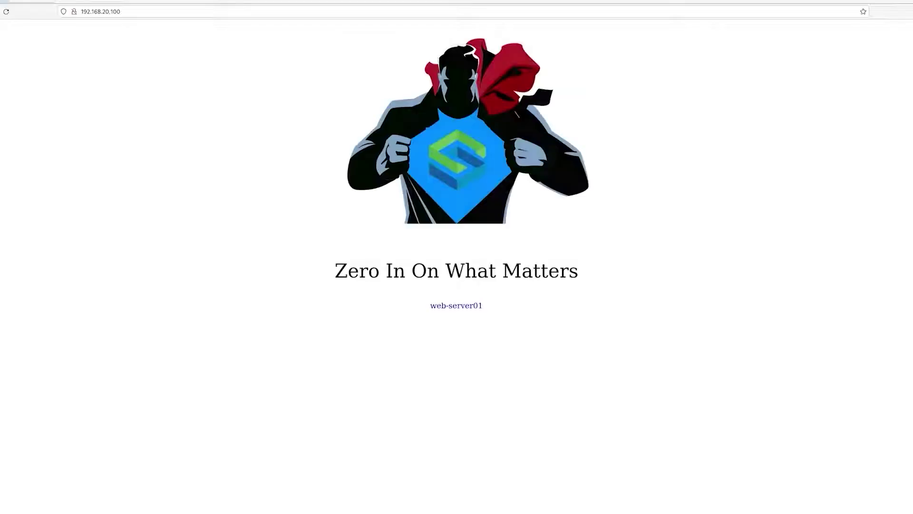
{"action": "left_click_drag", "start_coordinate": [431, 305], "coordinate": [483, 306]}
{"action": "key", "text": "F5"}
Change the address to 192.168.30.100 and load web-server02's page.
{"action": "key", "text": "ctrl+l"}
{"action": "type", "text": "192.168.30.100"}
{"action": "key", "text": "Return"}
{"action": "left_click_drag", "start_coordinate": [431, 306], "coordinate": [483, 305]}
{"action": "key", "text": "F5"}
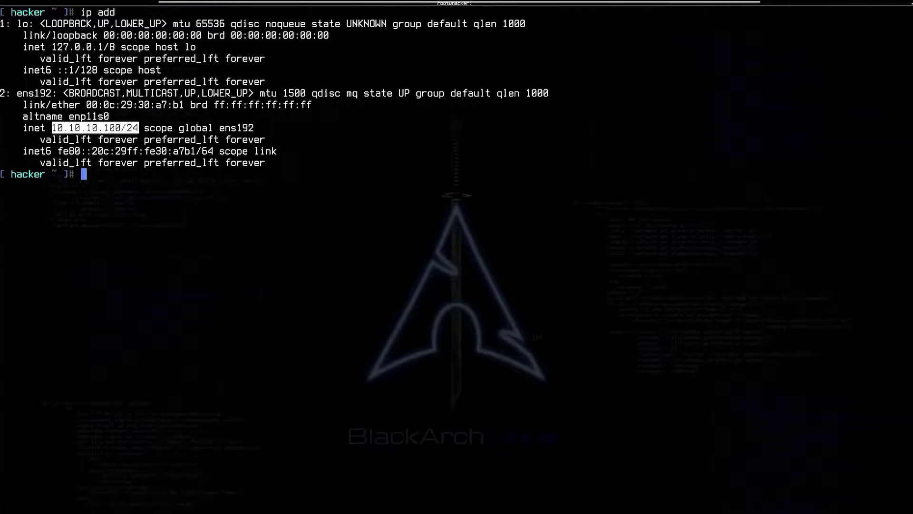
{"action": "type", "text": "nmap -sV --script http-apache-server-status 192.168.20.100"}
Scan 192.168.20.100 and 192.168.30.100 with nmap -sV, both reporting Apache/2.4.49.
{"action": "key", "text": "Return"}
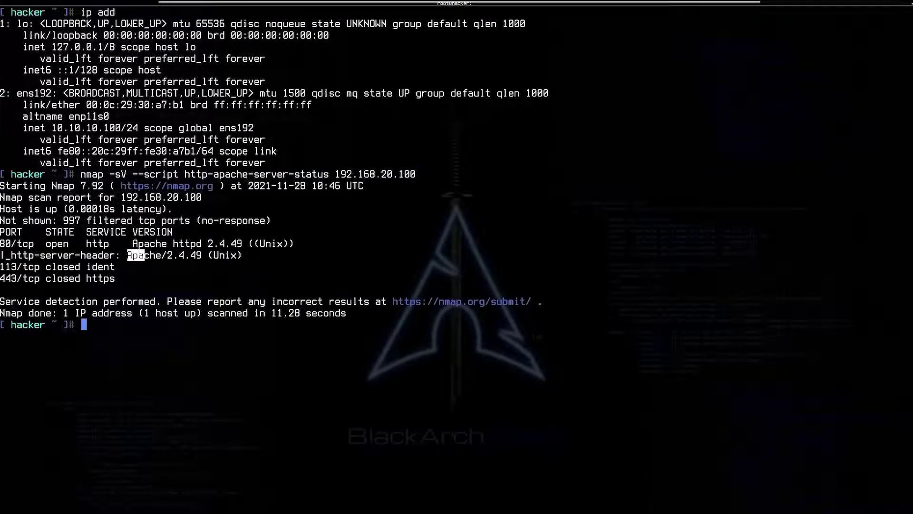
{"action": "left_click_drag", "start_coordinate": [151, 255], "coordinate": [202, 255]}
{"action": "key", "text": "Up"}
{"action": "key", "text": "Left"}
{"action": "key", "text": "Left"}
{"action": "key", "text": "Left"}
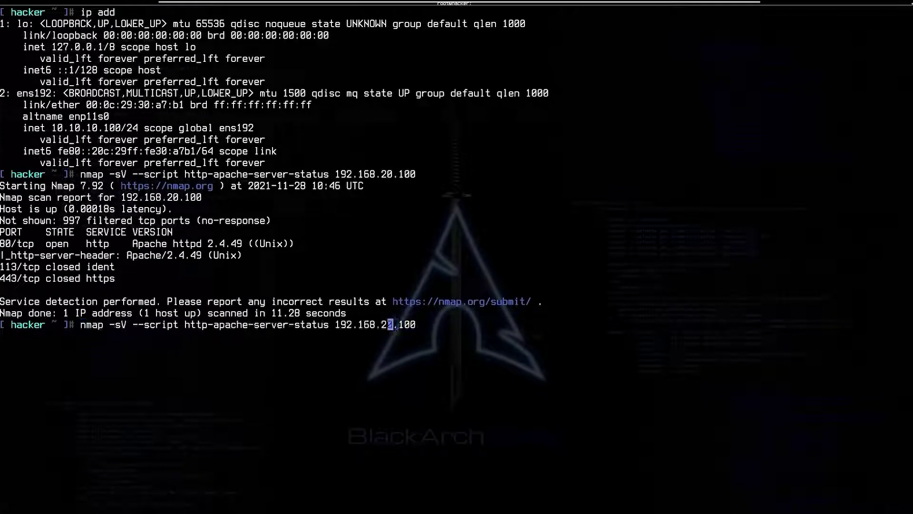
{"action": "key", "text": "Delete"}
{"action": "type", "text": "3"}
{"action": "key", "text": "Return"}
{"action": "left_click_drag", "start_coordinate": [127, 405], "coordinate": [203, 406]}
{"action": "type", "text": "cd scripts"}
Exploit web-server01 with ApacheRCE.py (option 0, Y) and read its secret file.
{"action": "key", "text": "Return"}
{"action": "type", "text": "p"}
{"action": "key", "text": "ctrl+l"}
{"action": "type", "text": "ython3 Ap"}
{"action": "key", "text": "Tab"}
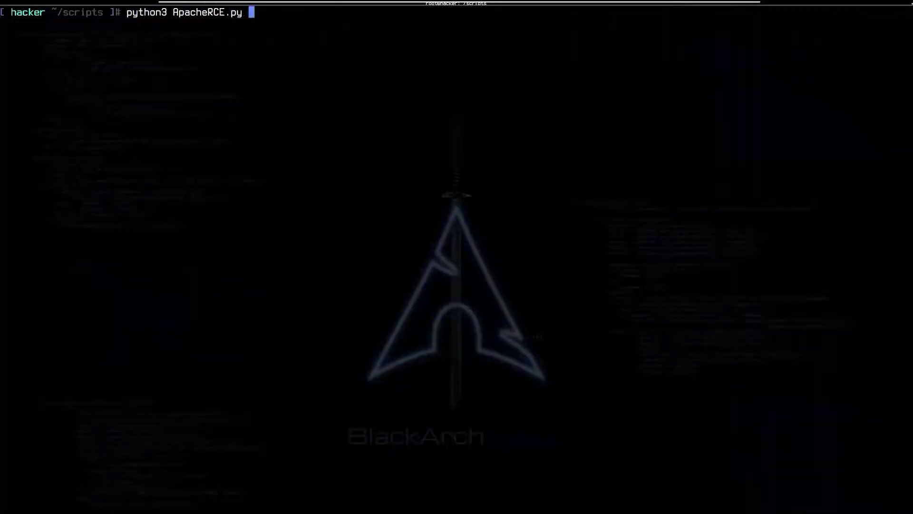
{"action": "type", "text": "192.168.20.100:80"}
{"action": "key", "text": "Return"}
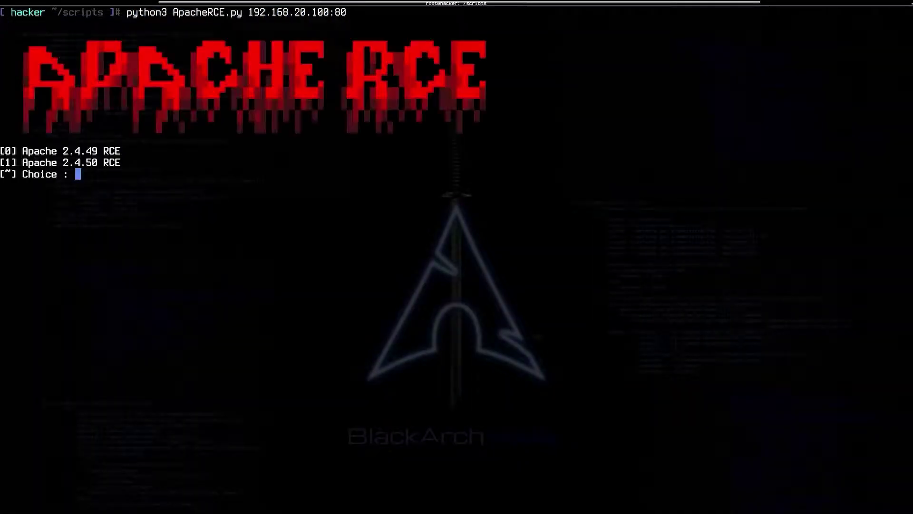
{"action": "type", "text": "0"}
{"action": "key", "text": "Return"}
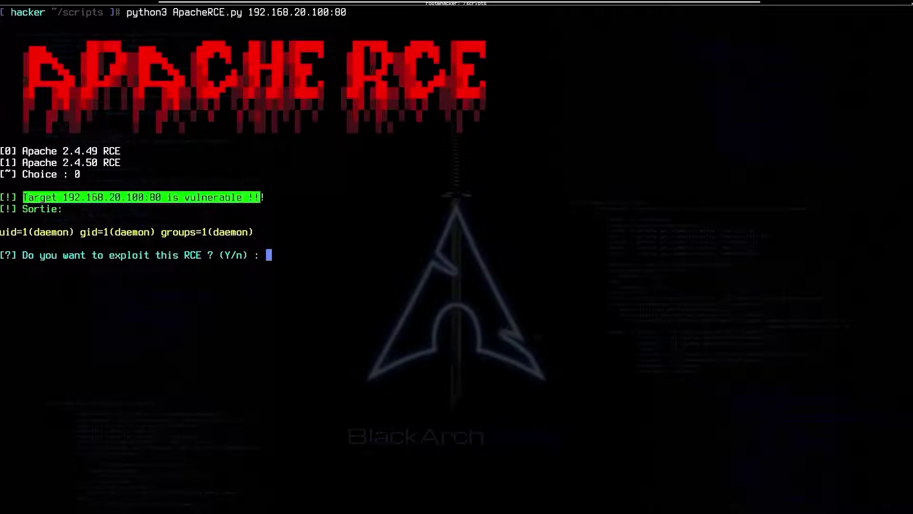
{"action": "type", "text": "Y"}
{"action": "key", "text": "Return"}
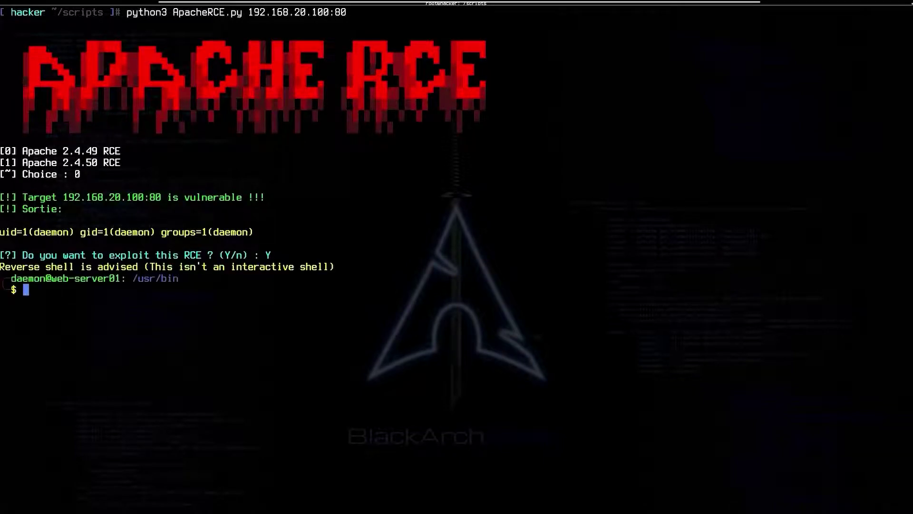
{"action": "type", "text": "ls /"}
{"action": "key", "text": "Return"}
{"action": "type", "text": "cat /home/skyboxview/supersecretfile.txt"}
{"action": "key", "text": "Return"}
{"action": "left_click_drag", "start_coordinate": [1, 464], "coordinate": [126, 463]}
{"action": "type", "text": "exit"}
{"action": "key", "text": "Return"}
Rerun the ApacheRCE exploit against web-server02 at 192.168.30.100.
{"action": "key", "text": "Up"}
{"action": "key", "text": "Left"}
{"action": "key", "text": "Left"}
{"action": "key", "text": "Left"}
{"action": "key", "text": "Left"}
{"action": "key", "text": "Left"}
{"action": "key", "text": "Left"}
{"action": "key", "text": "Left"}
{"action": "key", "text": "BackSpace"}
{"action": "type", "text": "3"}
{"action": "key", "text": "Return"}
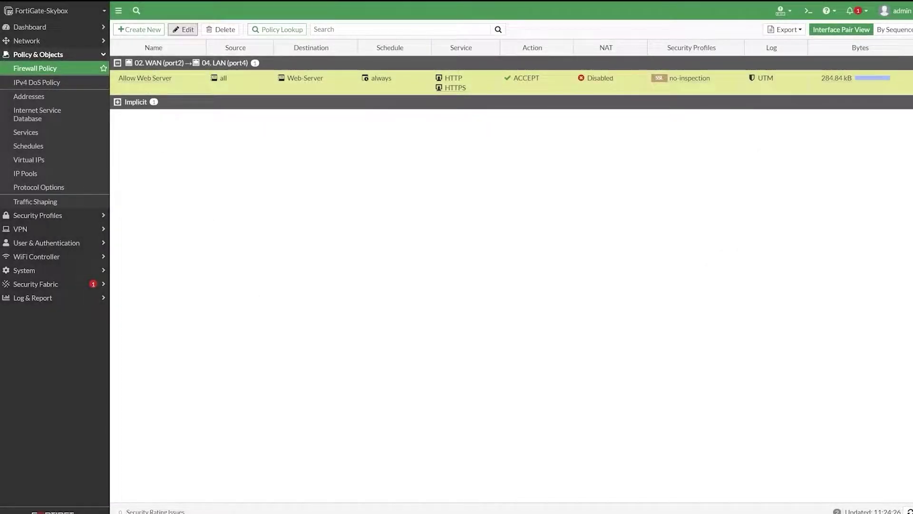
Set the Allow Web Server policy action to DENY and save it.
{"action": "left_click", "coordinate": [183, 29]}
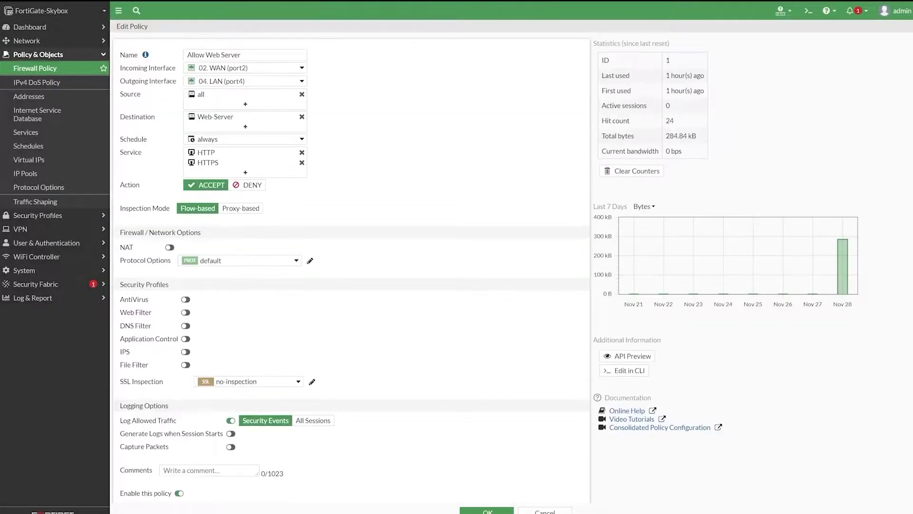
{"action": "left_click", "coordinate": [247, 185]}
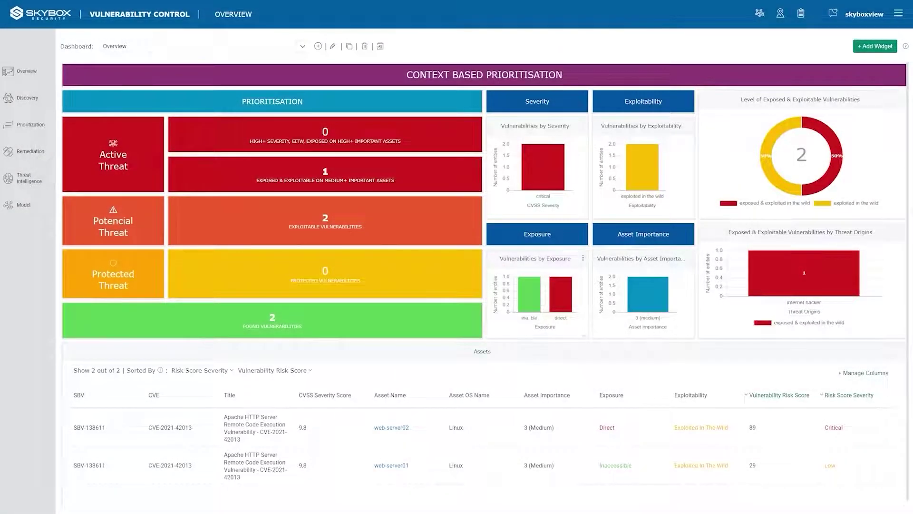
Check web-server01's new risk score 29 and Low severity in the Assets table.
{"action": "double_click", "coordinate": [753, 465]}
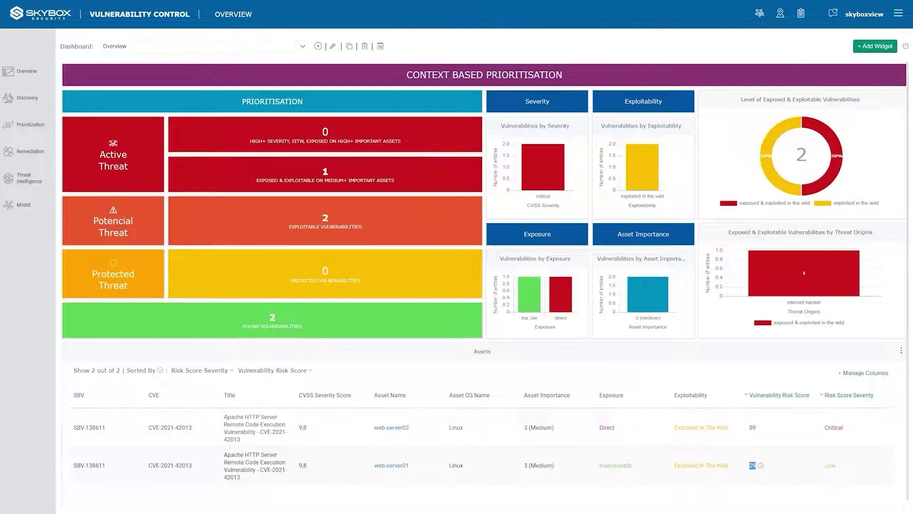
{"action": "double_click", "coordinate": [831, 466]}
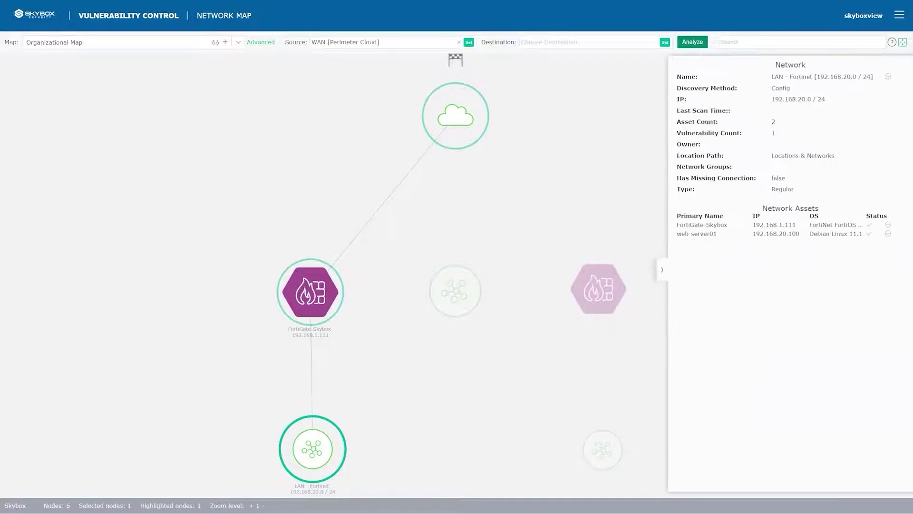
Set web-server01 as destination and analyze access from WAN [Perimeter Cloud].
{"action": "left_click", "coordinate": [888, 233]}
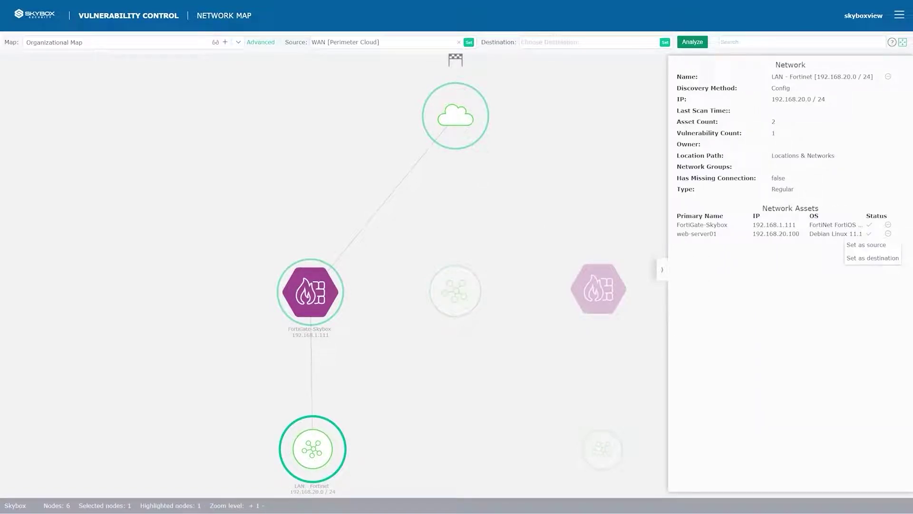
{"action": "left_click", "coordinate": [873, 258]}
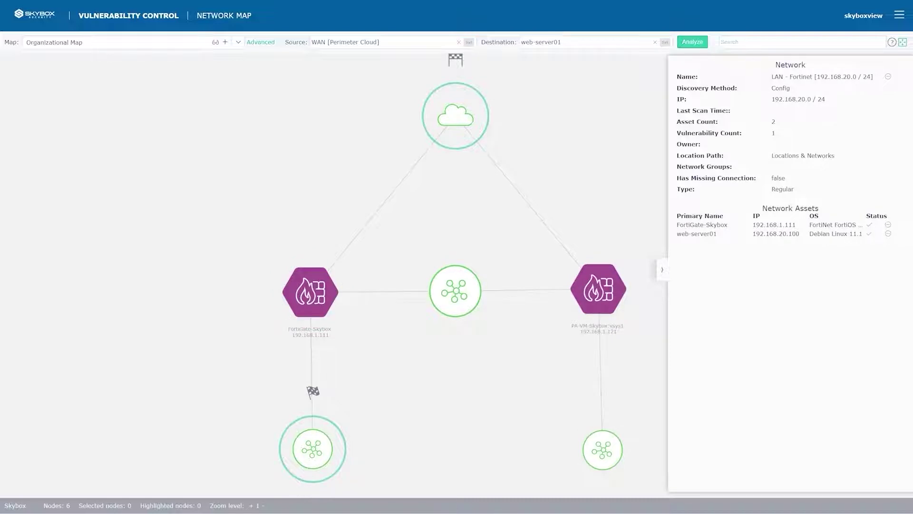
{"action": "left_click", "coordinate": [693, 41]}
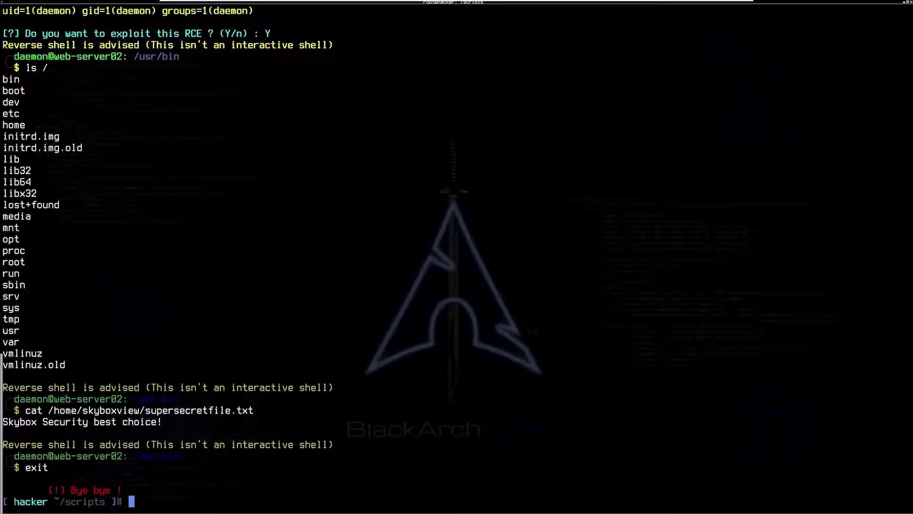
Rerun the Apache RCE exploit, then reload 192.168.20.100 in Firefox.
{"action": "key", "text": "Up"}
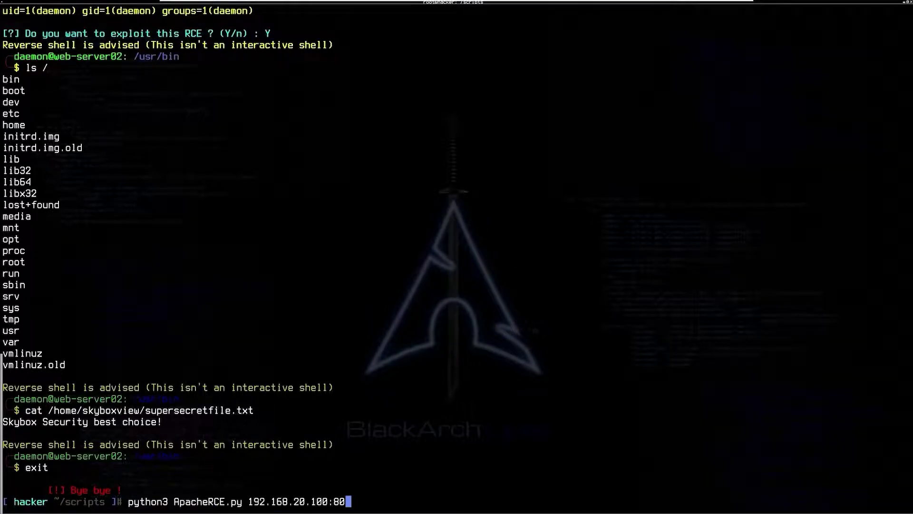
{"action": "key", "text": "Return"}
{"action": "type", "text": "0"}
{"action": "key", "text": "Return"}
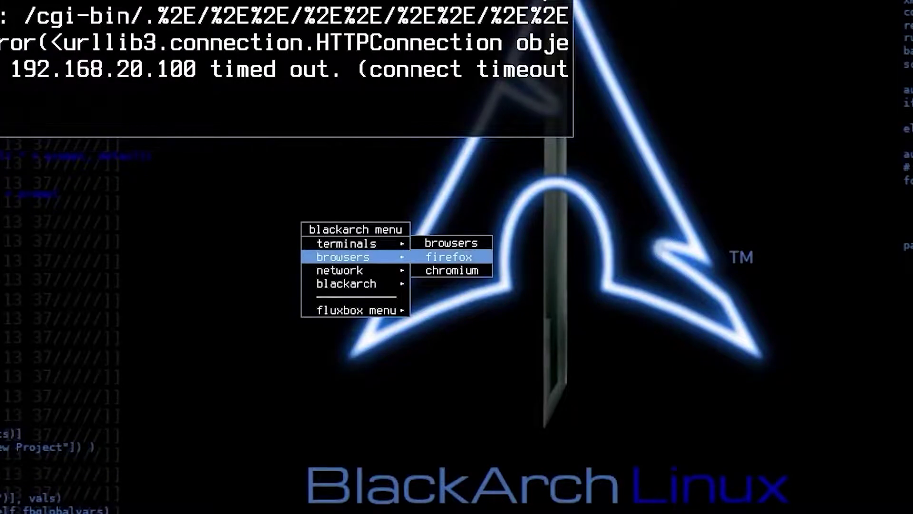
{"action": "left_click", "coordinate": [449, 257]}
{"action": "type", "text": "192.168.20.100"}
{"action": "key", "text": "Return"}
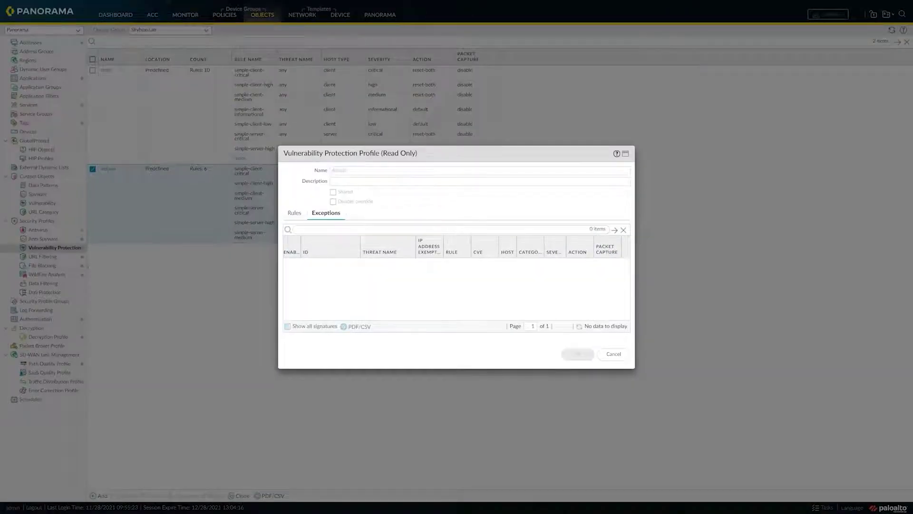
Filter Panorama exceptions to signature 91752 and review the Apache path traversal threat.
{"action": "left_click", "coordinate": [614, 230]}
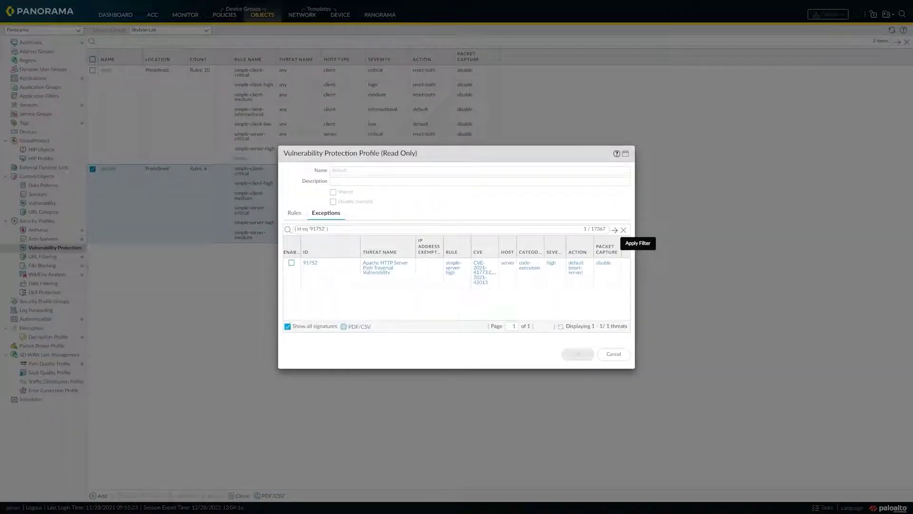
{"action": "left_click", "coordinate": [386, 264]}
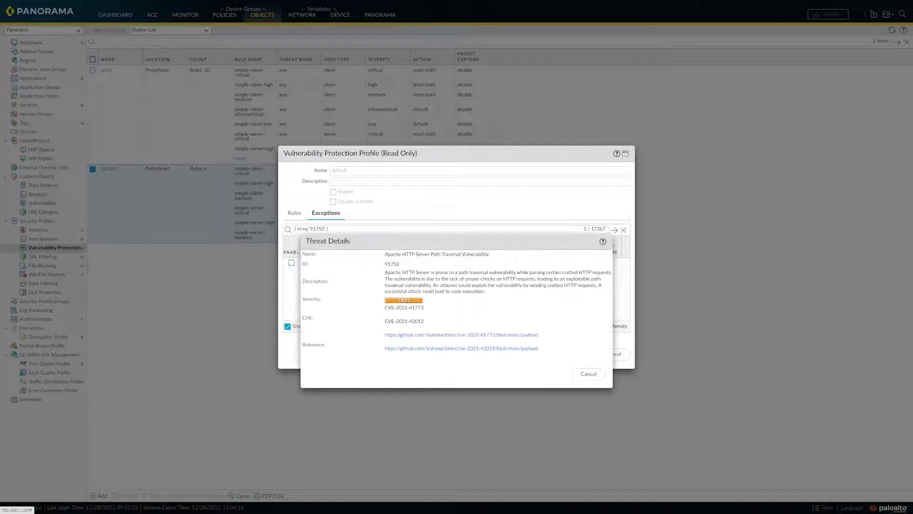
{"action": "left_click", "coordinate": [589, 374]}
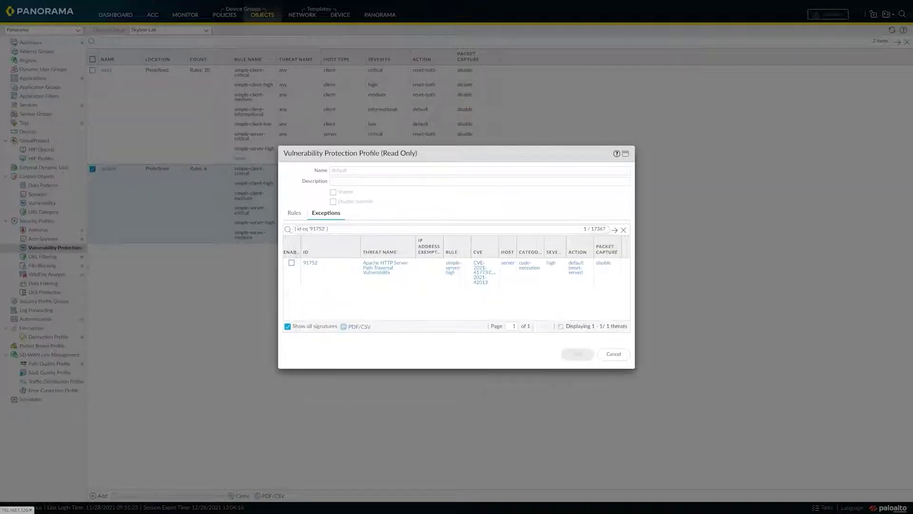
Give the Allow Web Server rule default Antivirus, Vulnerability Protection and Anti-Spyware profiles.
{"action": "left_click", "coordinate": [614, 354]}
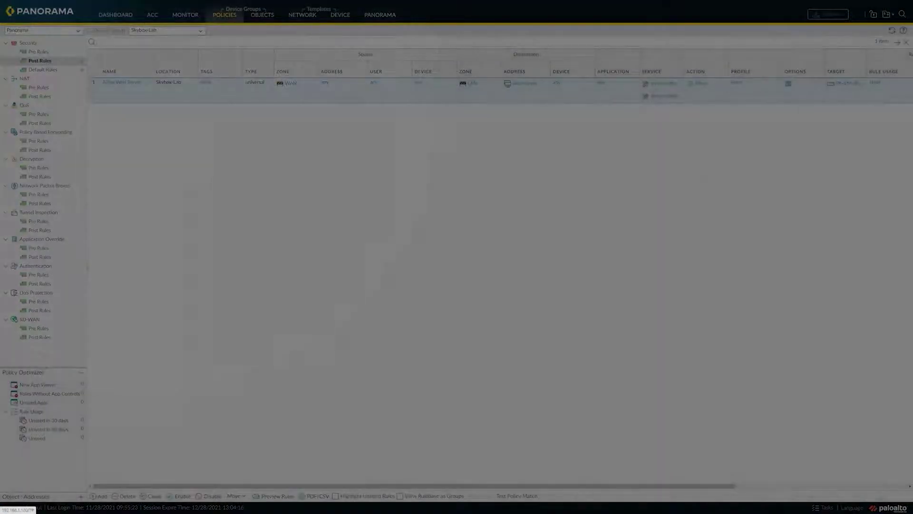
{"action": "left_click", "coordinate": [123, 82]}
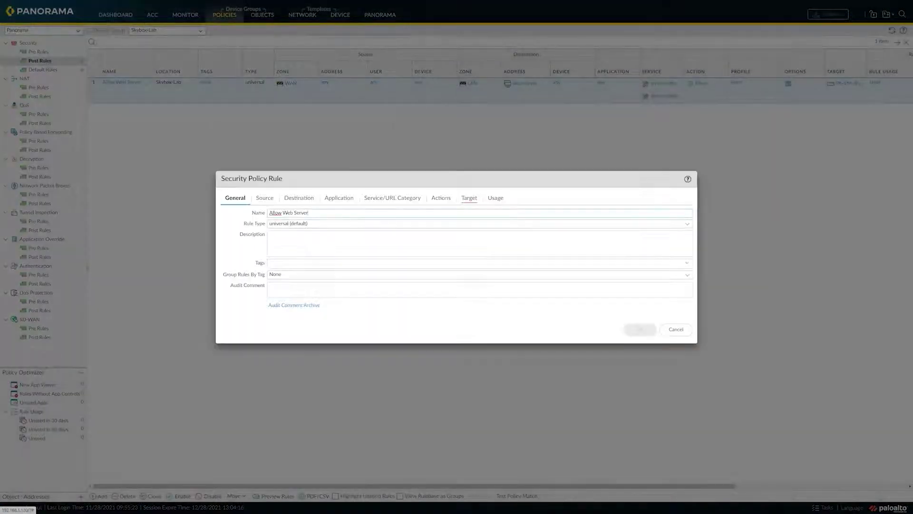
{"action": "left_click", "coordinate": [440, 197]}
{"action": "left_click", "coordinate": [367, 276]}
{"action": "left_click", "coordinate": [300, 298]}
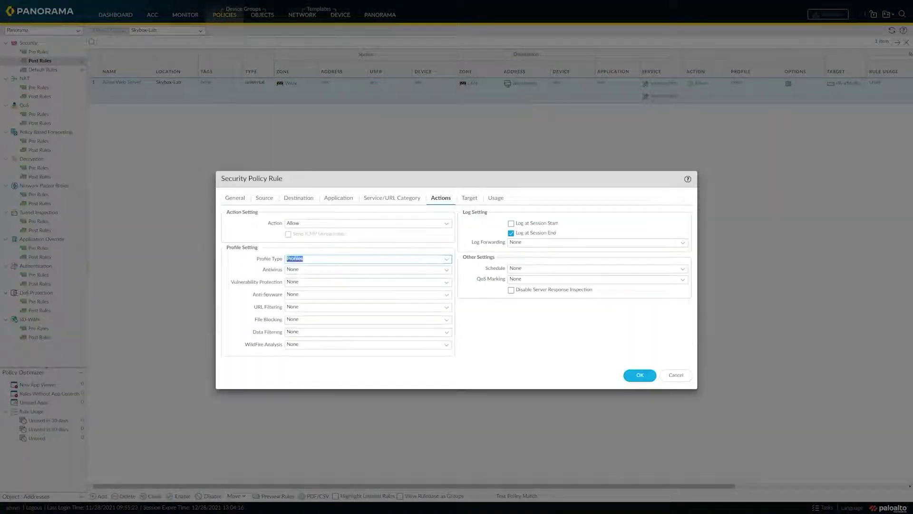
{"action": "left_click", "coordinate": [367, 281]}
{"action": "left_click", "coordinate": [299, 291]}
{"action": "left_click", "coordinate": [368, 294]}
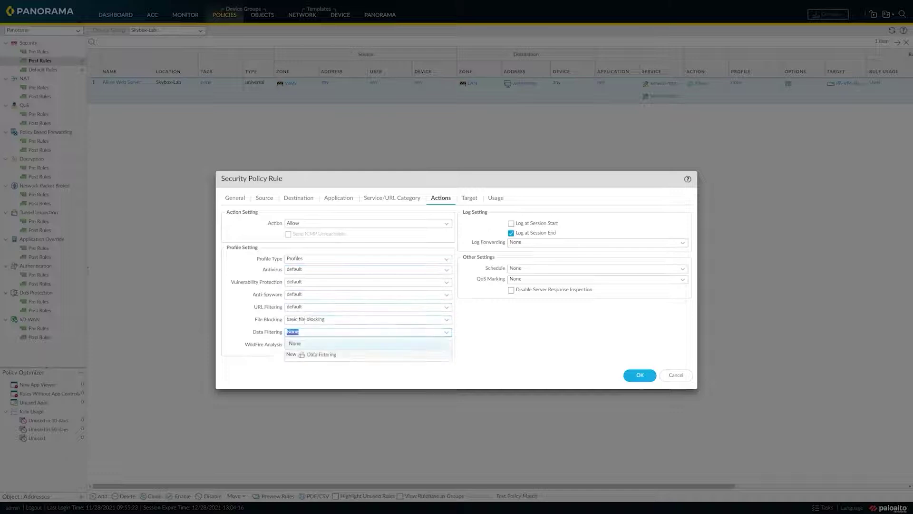
{"action": "left_click", "coordinate": [295, 343]}
{"action": "left_click", "coordinate": [641, 374]}
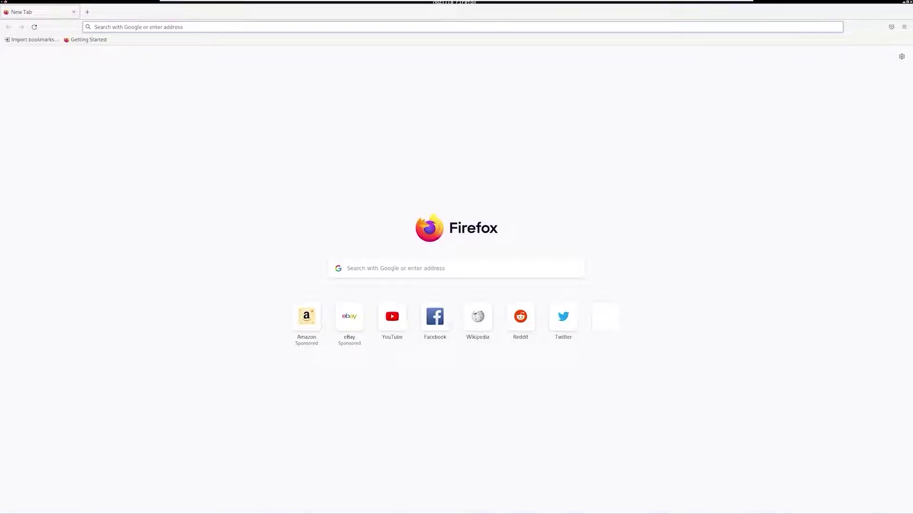
{"action": "type", "text": "192.168.30.100"}
Load 192.168.30.100 in Firefox and rerun ApacheRCE.py against 192.168.30.100.
{"action": "key", "text": "Return"}
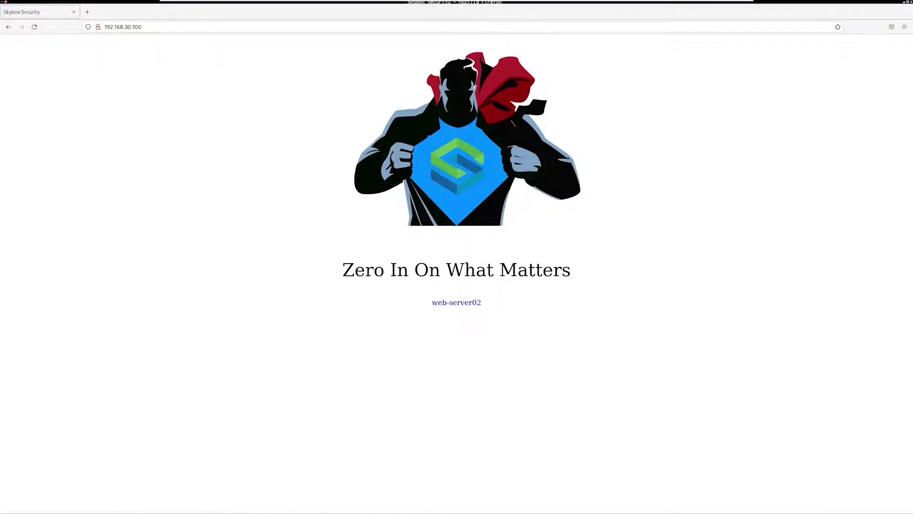
{"action": "key", "text": "Return"}
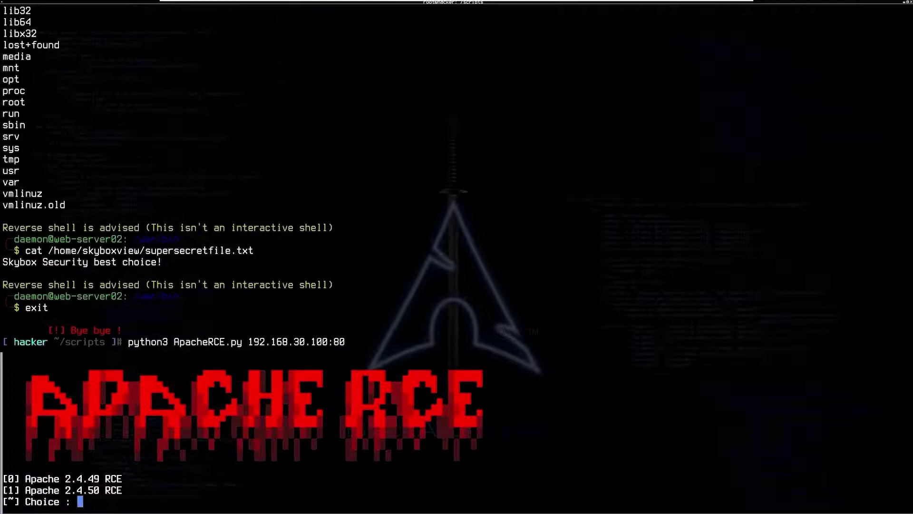
{"action": "type", "text": "0"}
Launch the Apache 2.4.49 exploit (choice 0), then load 192.168.30.100 in a new Firefox window.
{"action": "key", "text": "Return"}
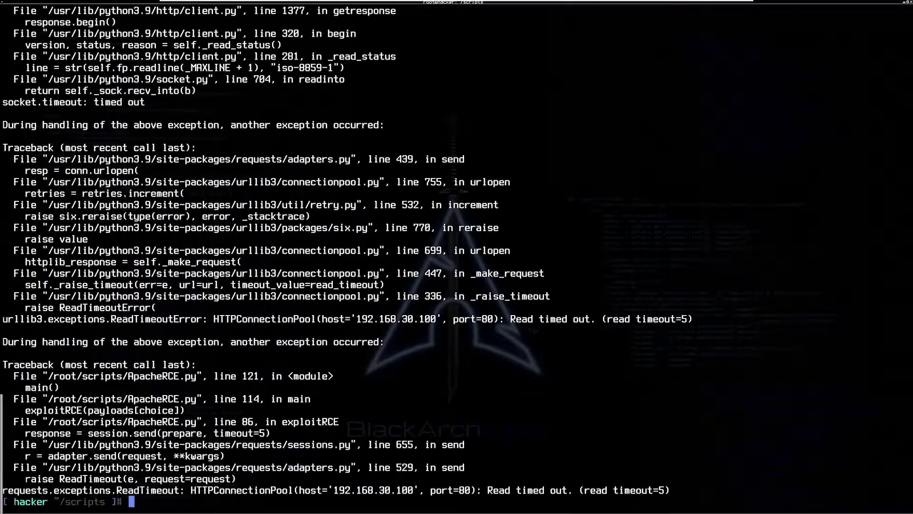
{"action": "right_click", "coordinate": [457, 325]}
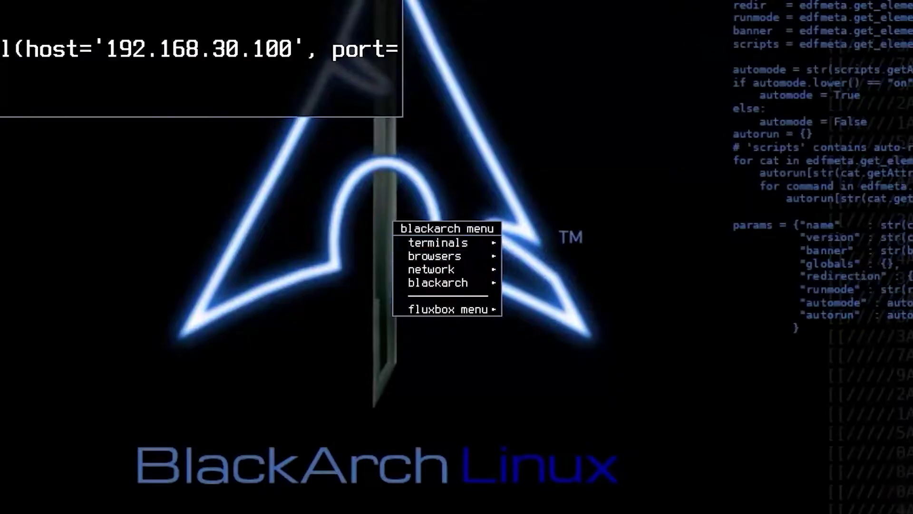
{"action": "left_click", "coordinate": [541, 256]}
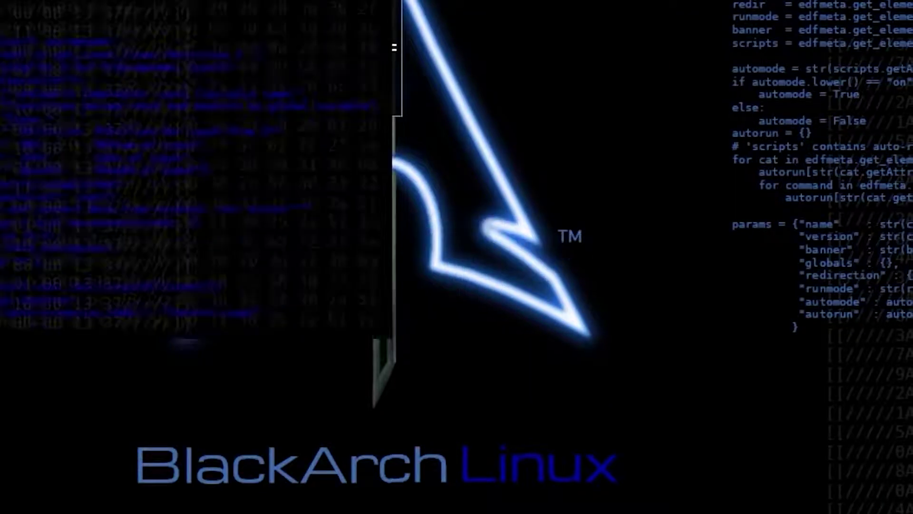
{"action": "type", "text": "192.168.30.100"}
{"action": "key", "text": "Return"}
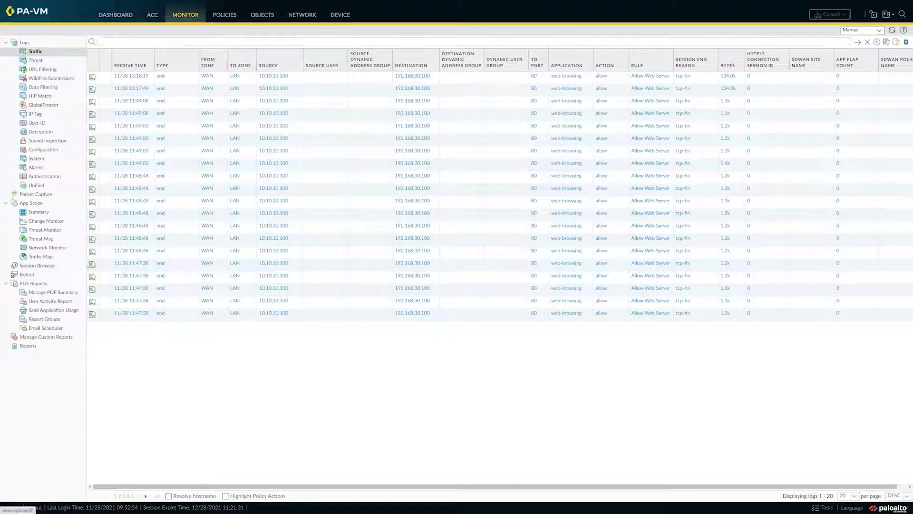
In the Threat log, highlight source 10.10.10.100 and destination 192.168.30.100.
{"action": "left_click", "coordinate": [35, 60]}
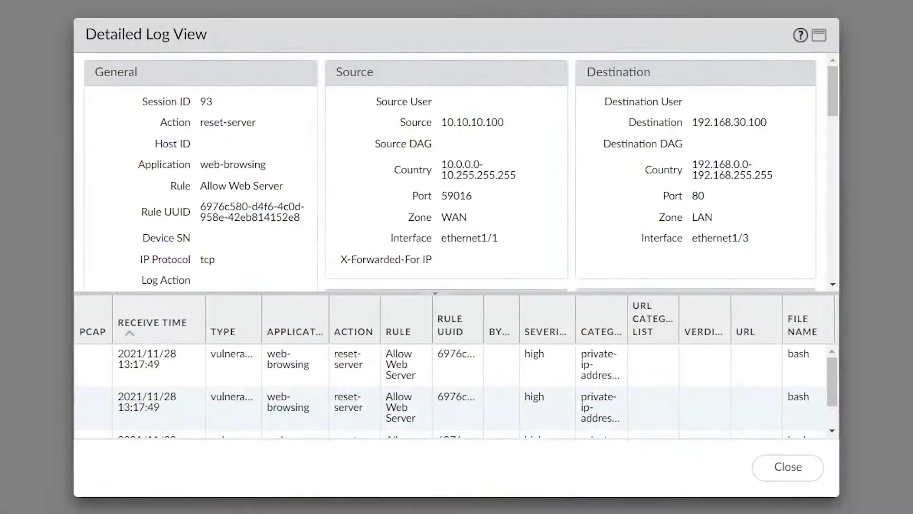
{"action": "left_click_drag", "start_coordinate": [441, 122], "coordinate": [505, 122]}
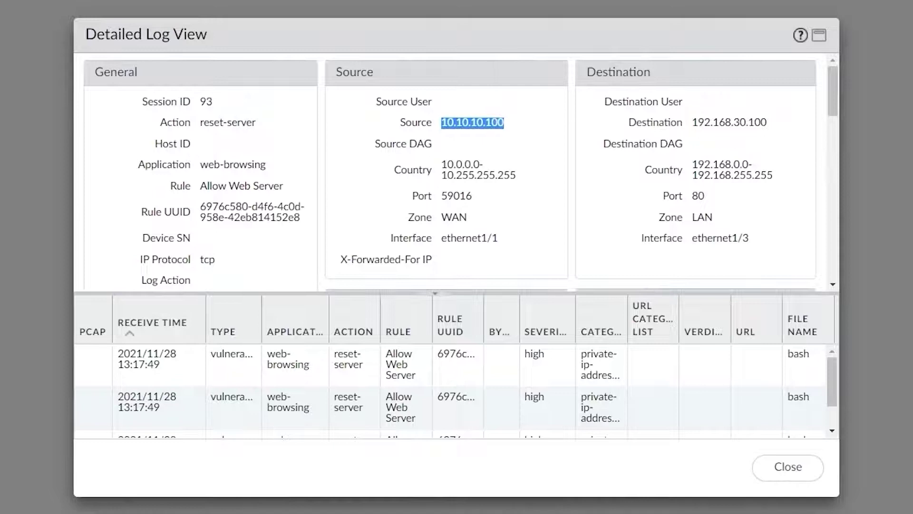
{"action": "left_click_drag", "start_coordinate": [693, 122], "coordinate": [768, 122]}
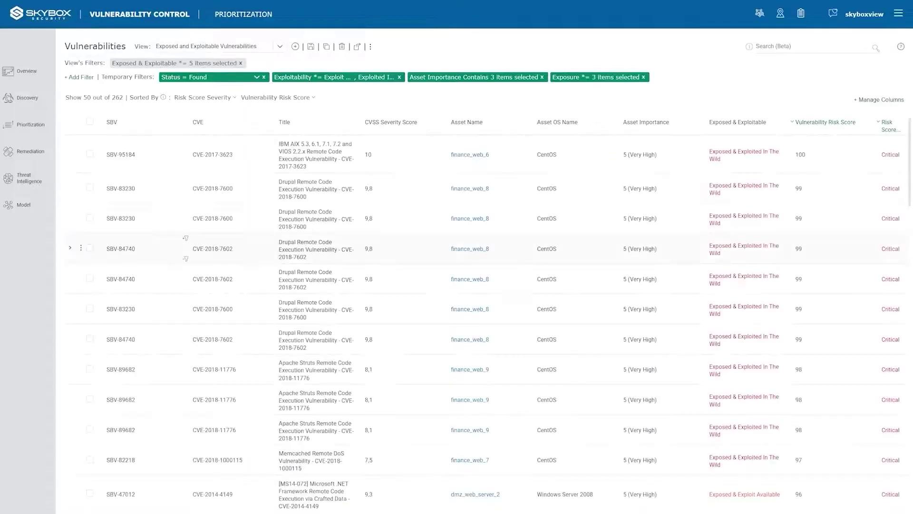
{"action": "scroll", "coordinate": [185, 256], "scroll_direction": "down", "scroll_amount": 1}
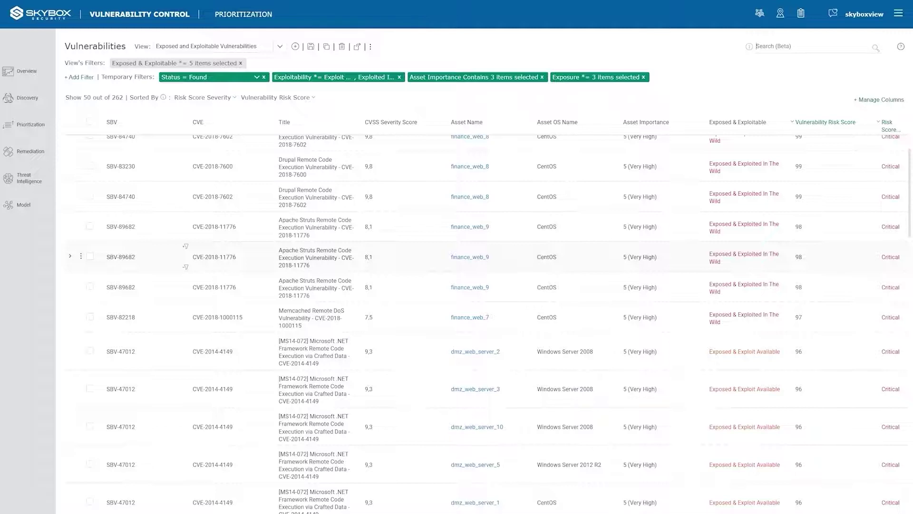